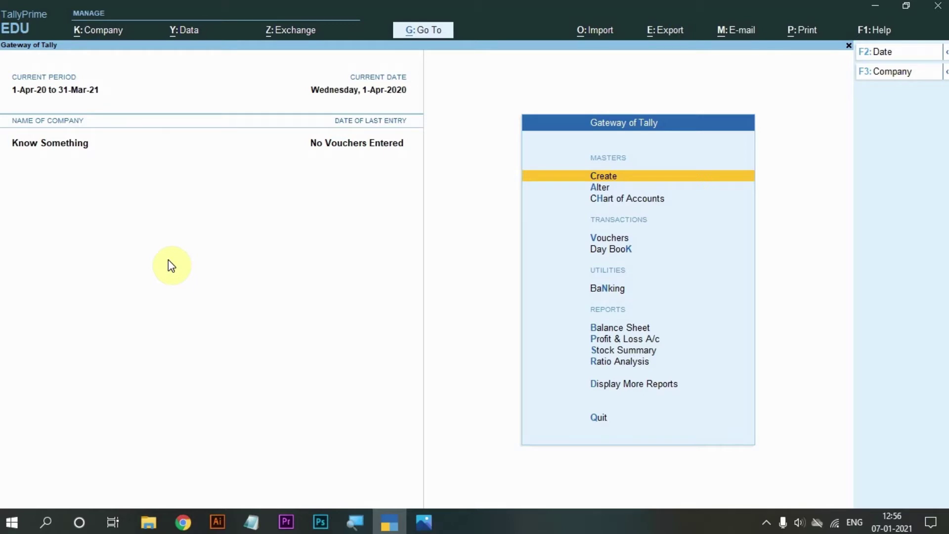
Start creating a new company from the company selection list.
key(alt)
key(alt+F3)
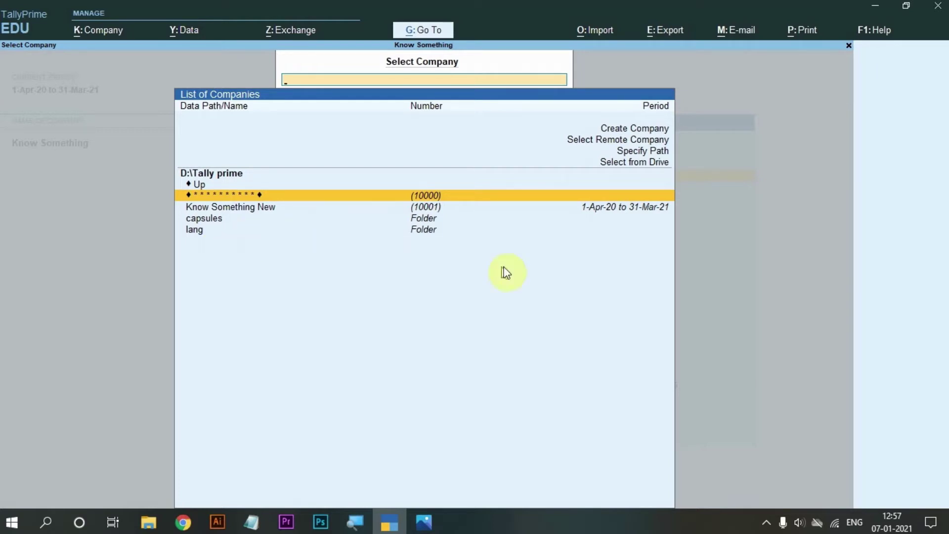
click(628, 131)
click(627, 131)
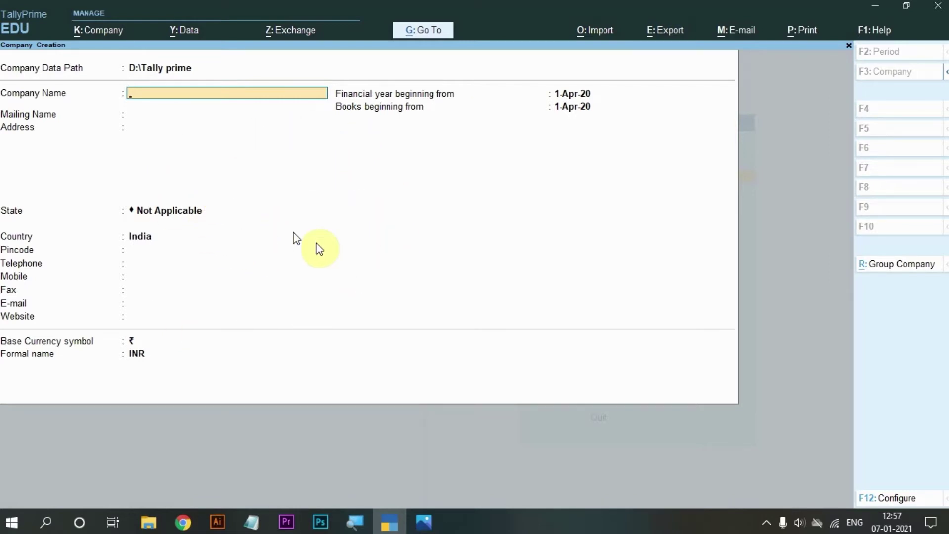
Configure the company creation form to use a TallyVault password, user access control and additional base currency details.
key(ctrl)
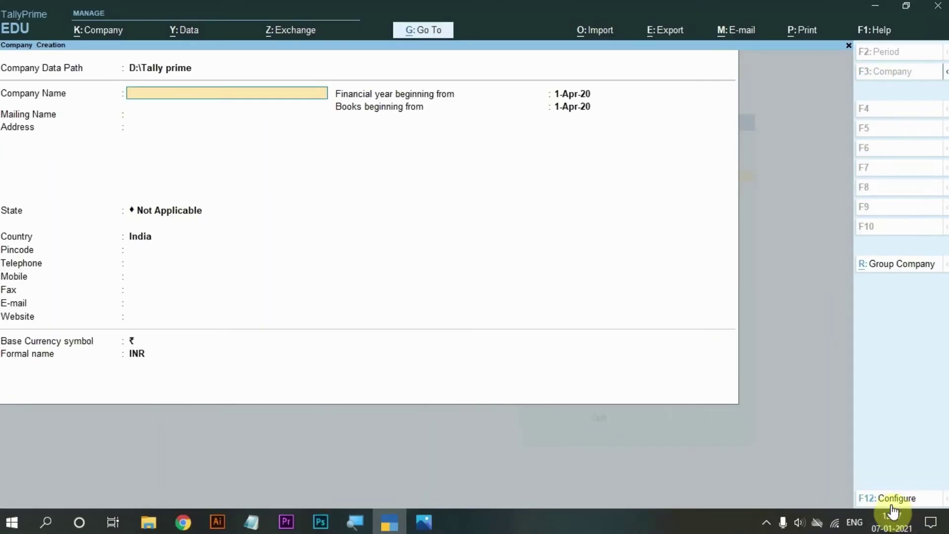
key(ctrl)
key(F12)
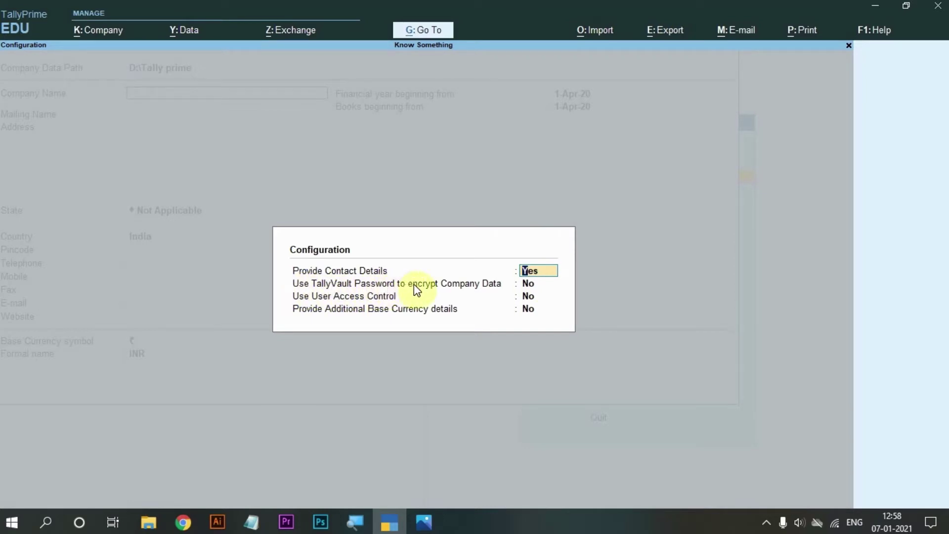
click(528, 296)
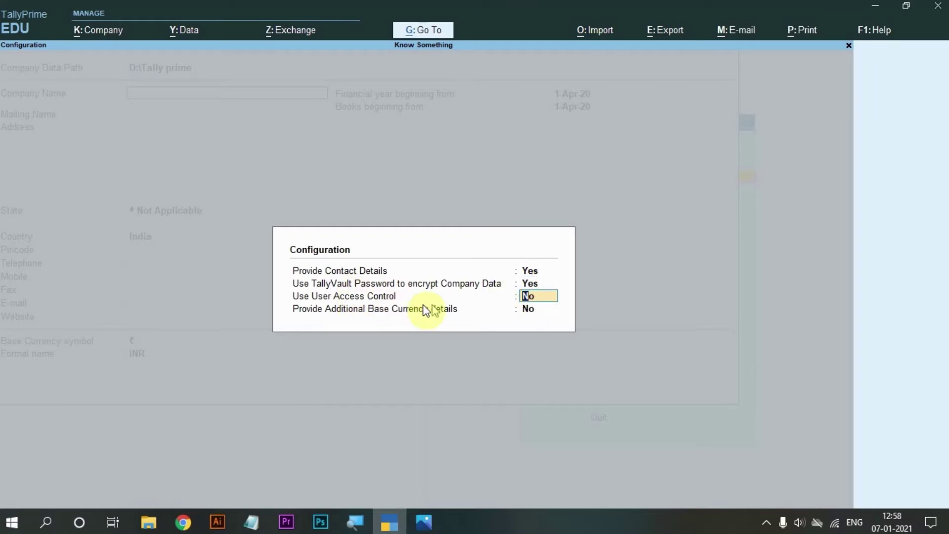
text(yes)
click(527, 310)
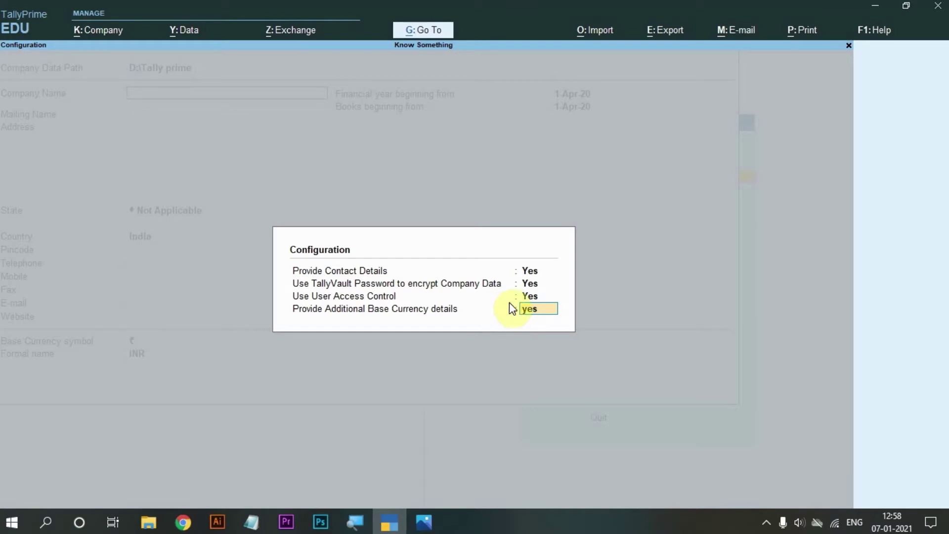
click(526, 297)
key(Return)
key(Return)
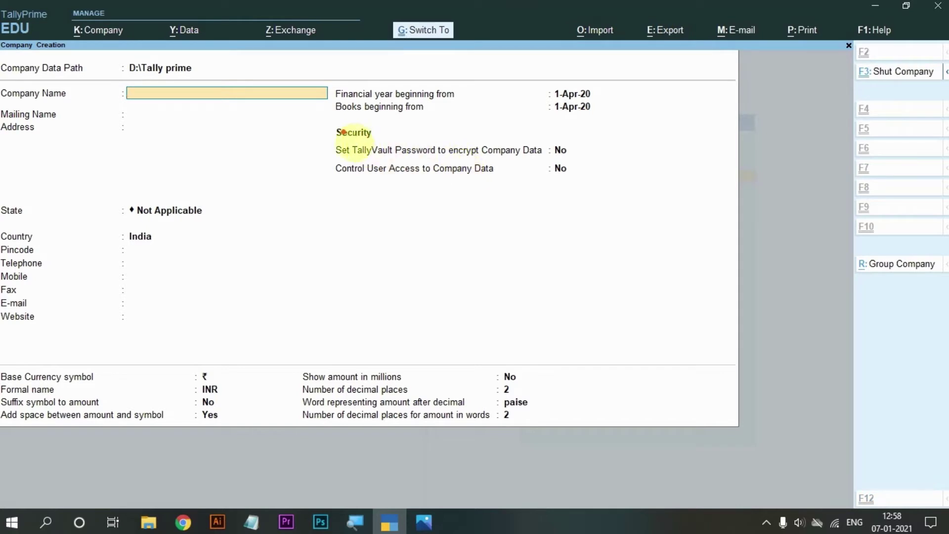
drag(318, 116, 594, 202)
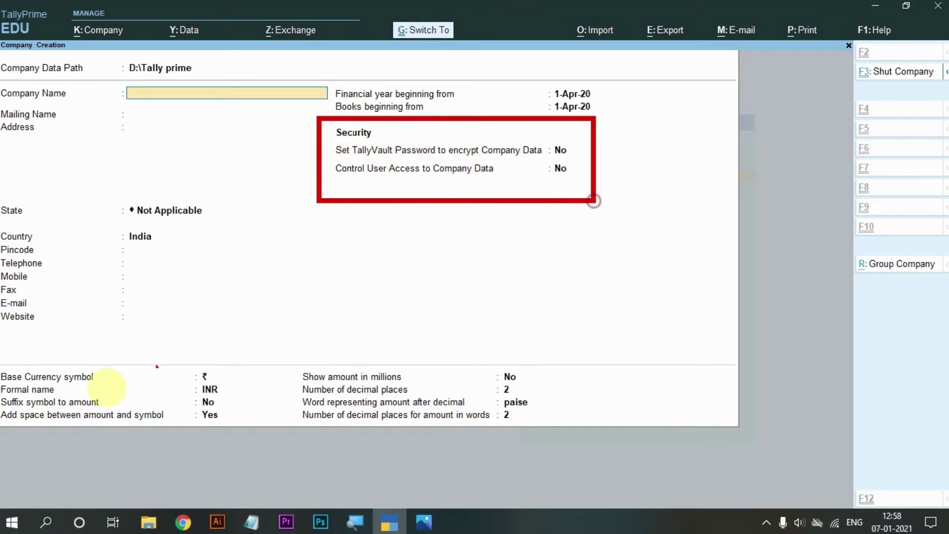
drag(5, 368, 240, 438)
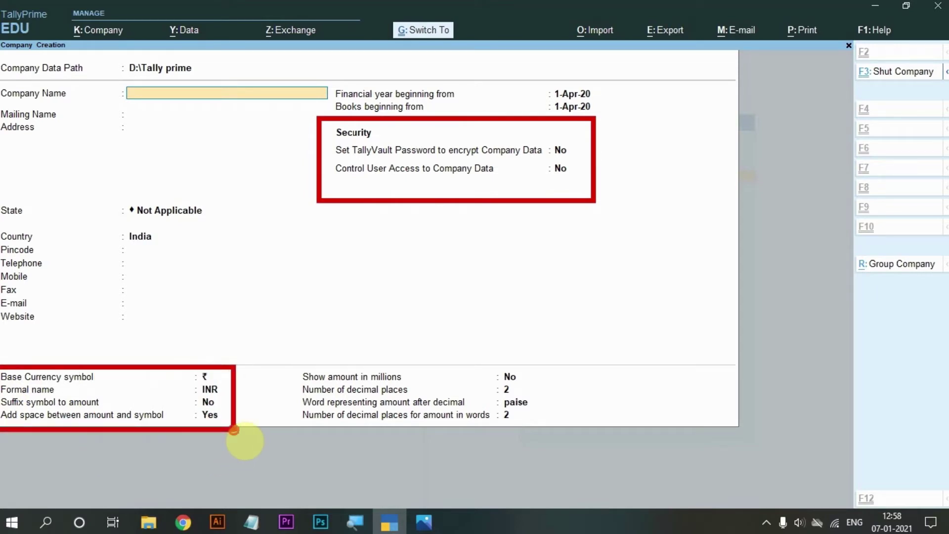
mouse_move(290, 358)
mouse_down()
mouse_move(522, 453)
mouse_move(584, 458)
mouse_move(570, 432)
mouse_up()
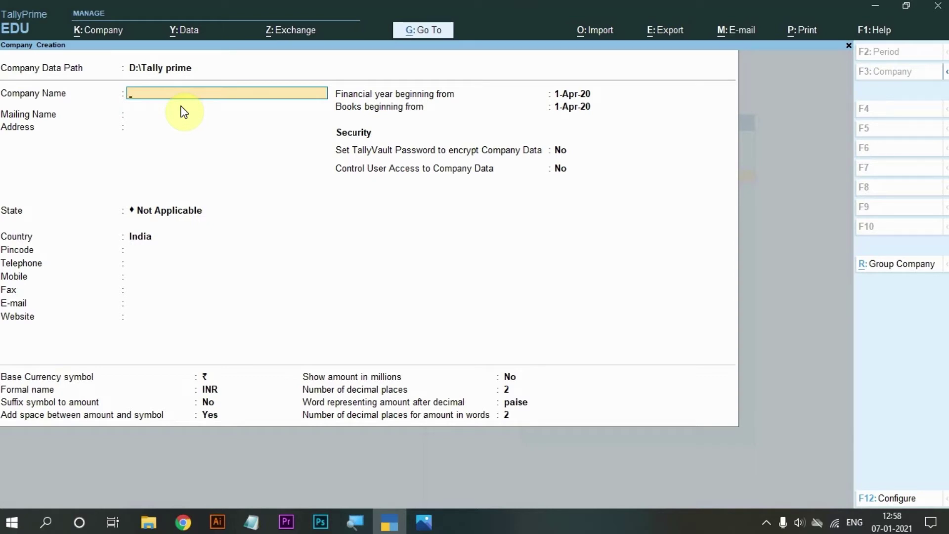
Enter ABC Company as the company and mailing name, and Mumbai as the address.
text(ABC Company)
key(Return)
key(Return)
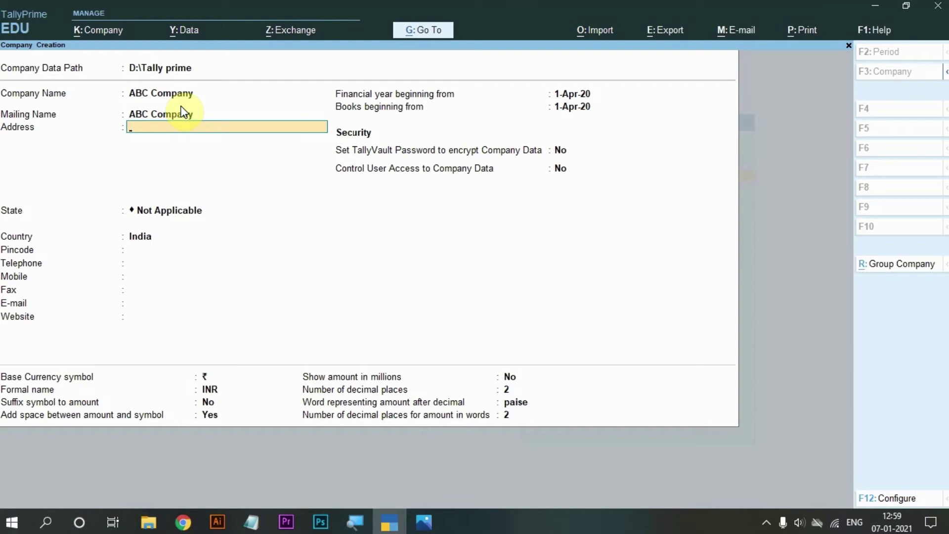
text(Mumbai)
key(Return)
key(Return)
Choose Maharashtra as the state, keep India as the country, and leave the pincode and contact fields blank.
text(Ma)
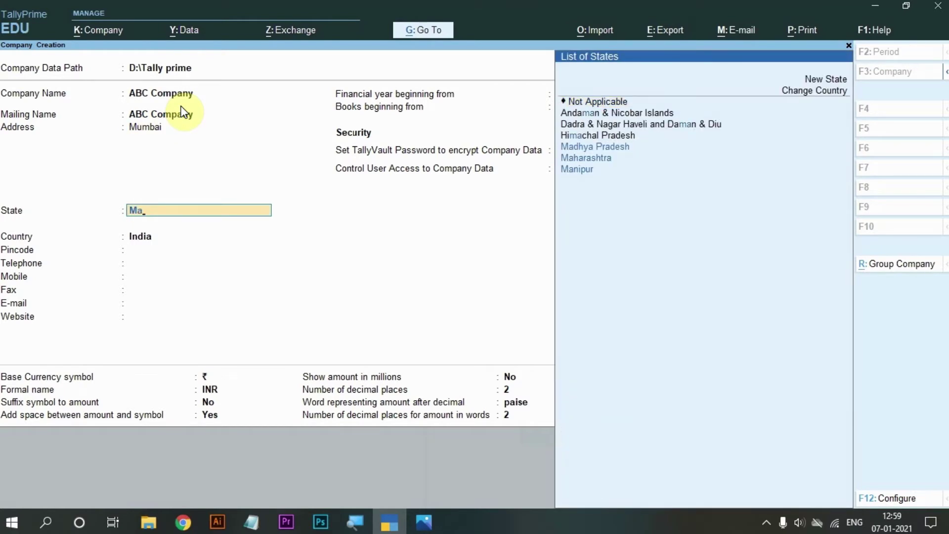
key(Down)
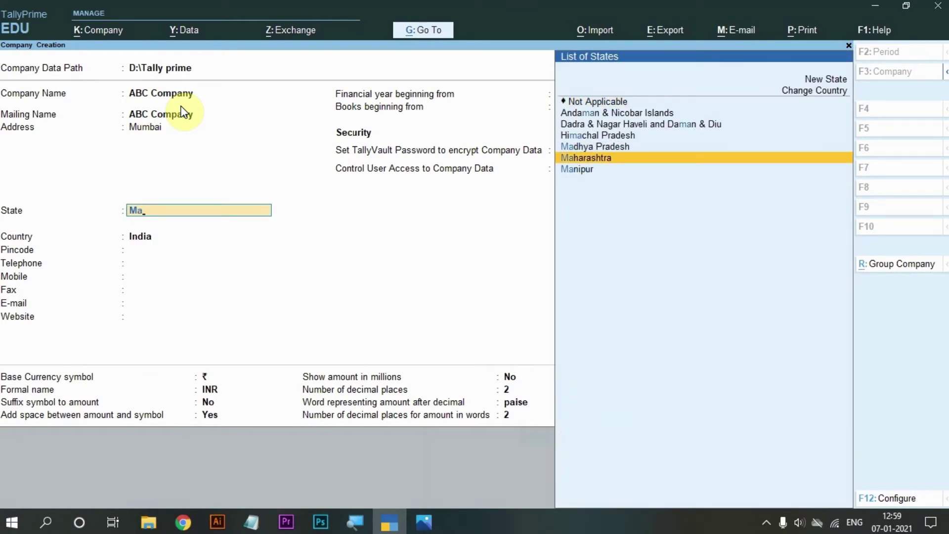
key(Return)
key(Return)
key(Return)
key(Return)
key(Return)
key(Return)
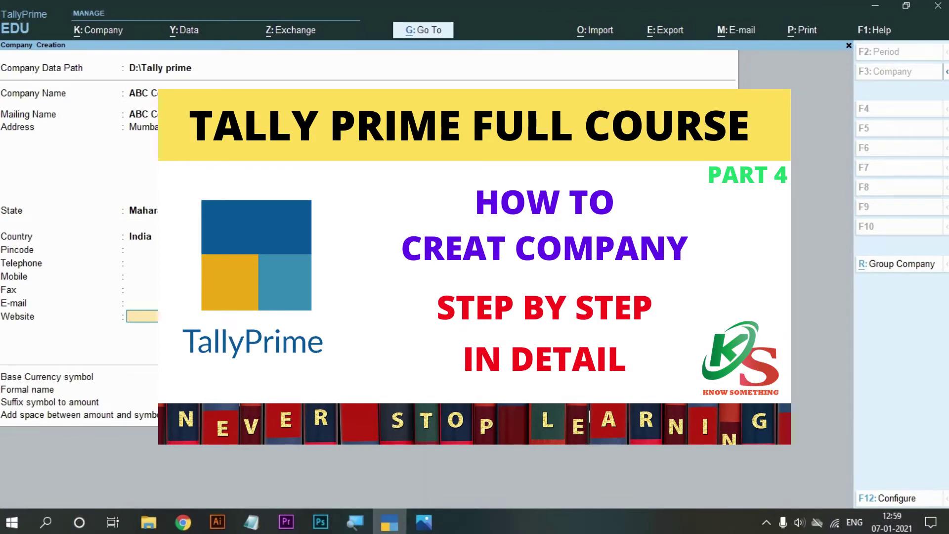
Accept 1-Apr-20 as the start date for both the financial year and the books.
key(Return)
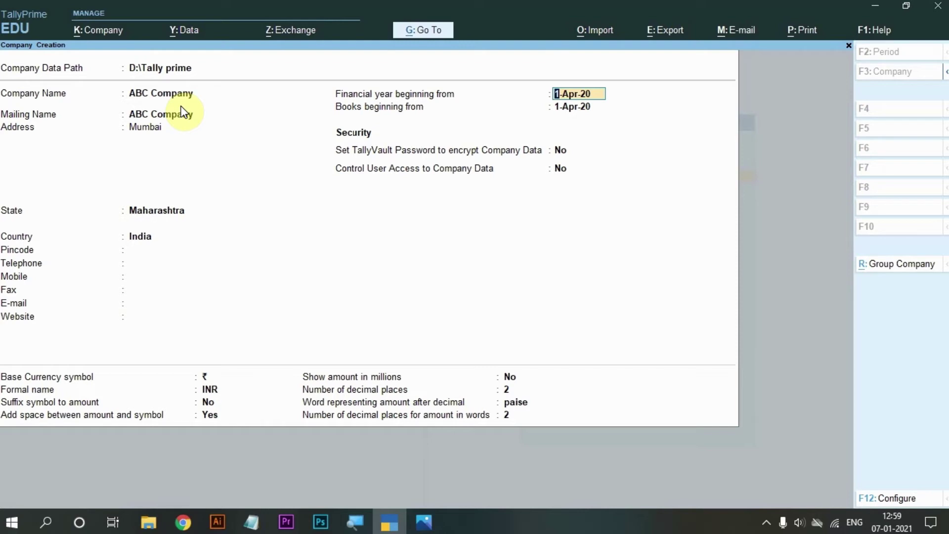
key(Return)
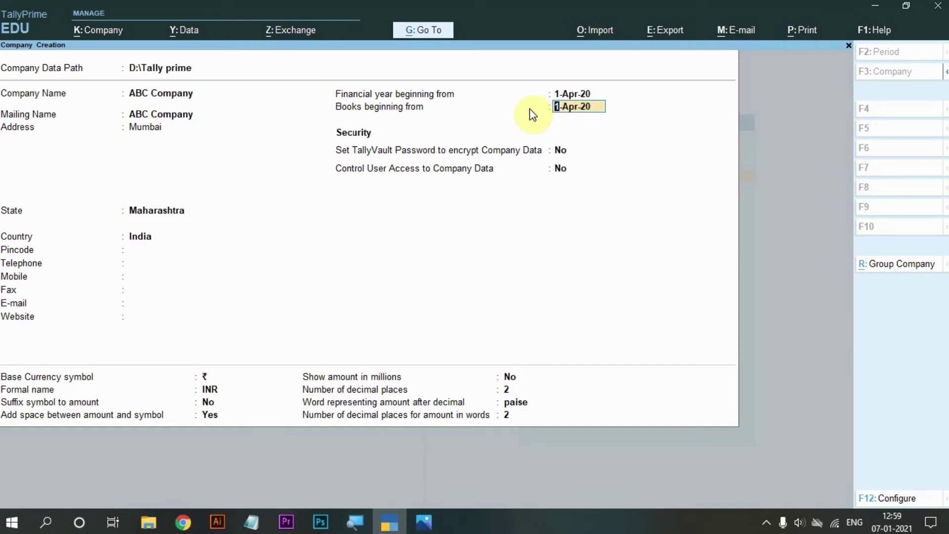
key(Return)
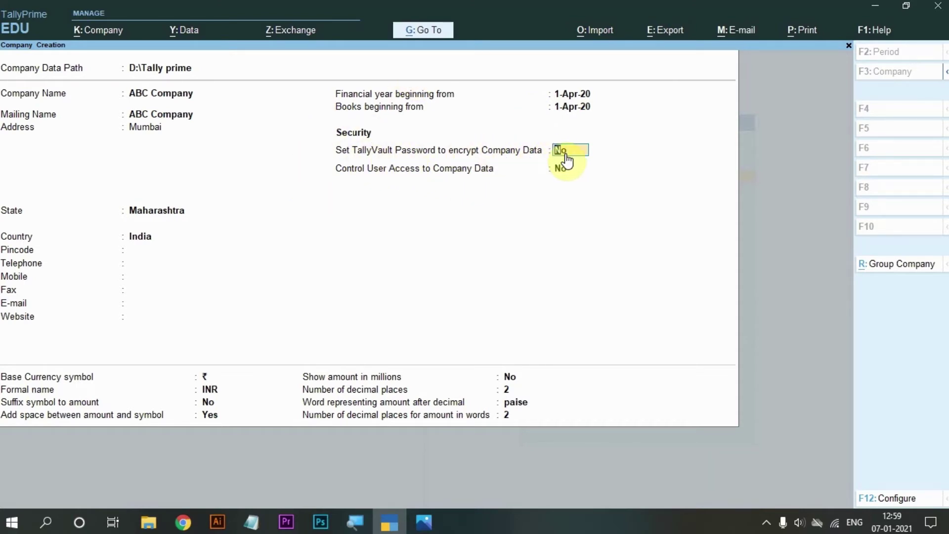
Enable TallyVault encryption of the company data, and enter and confirm the TallyVault password.
text(yes)
key(Return)
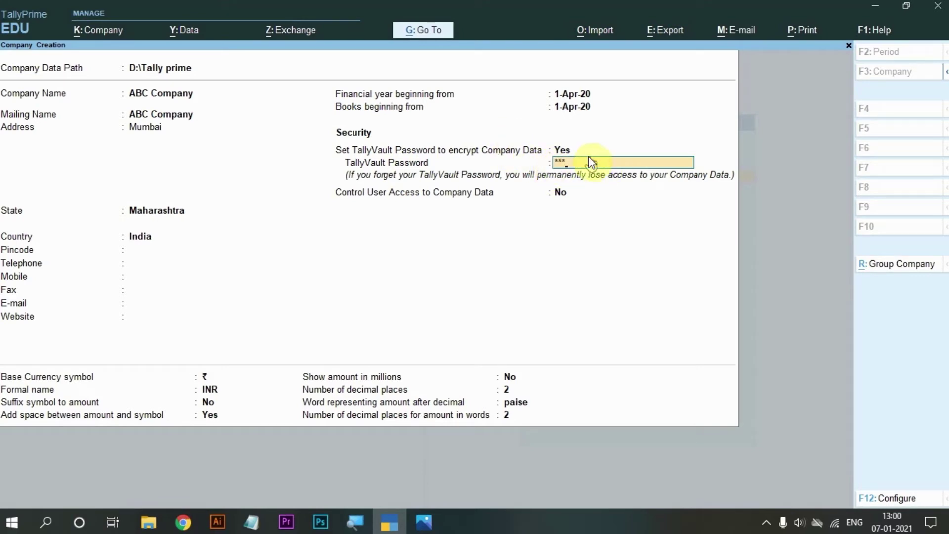
key(ctrl)
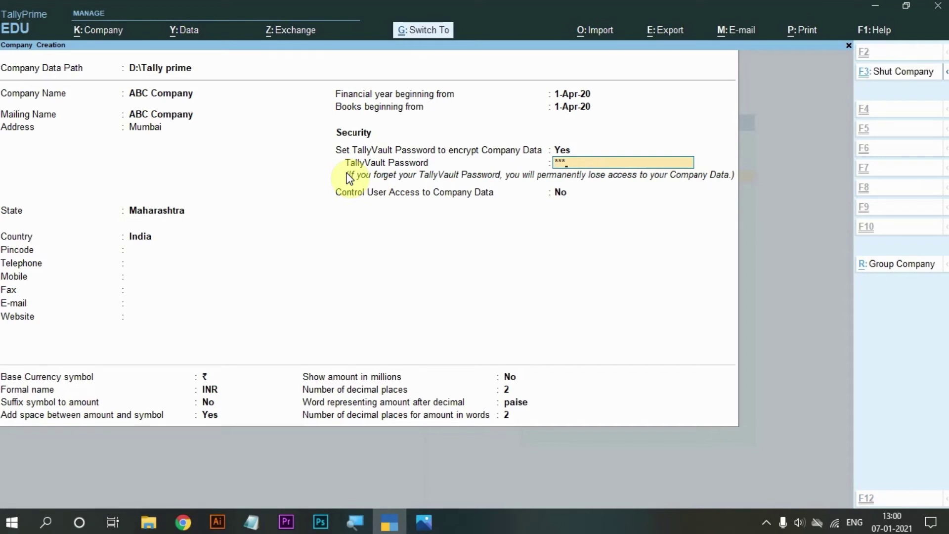
mouse_move(335, 161)
mouse_down()
mouse_move(475, 197)
mouse_move(750, 196)
mouse_up()
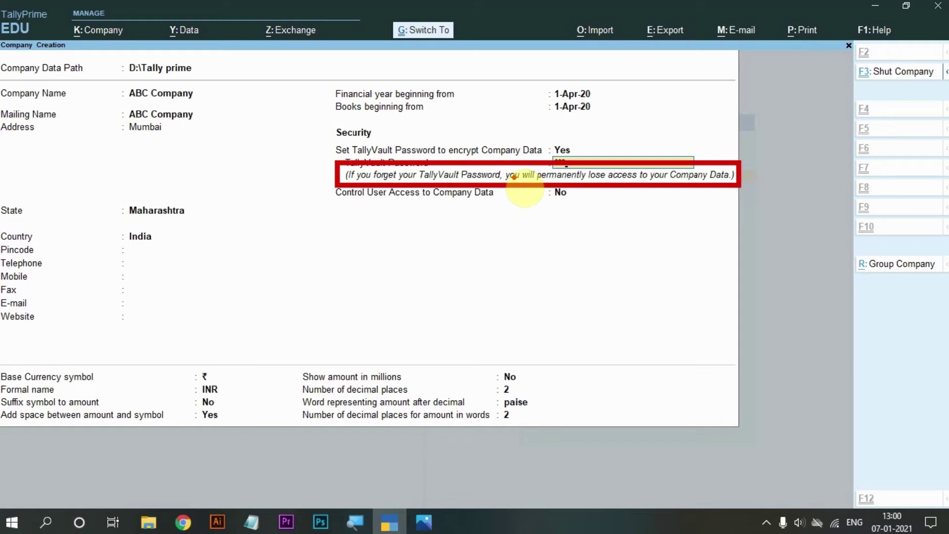
key(Escape)
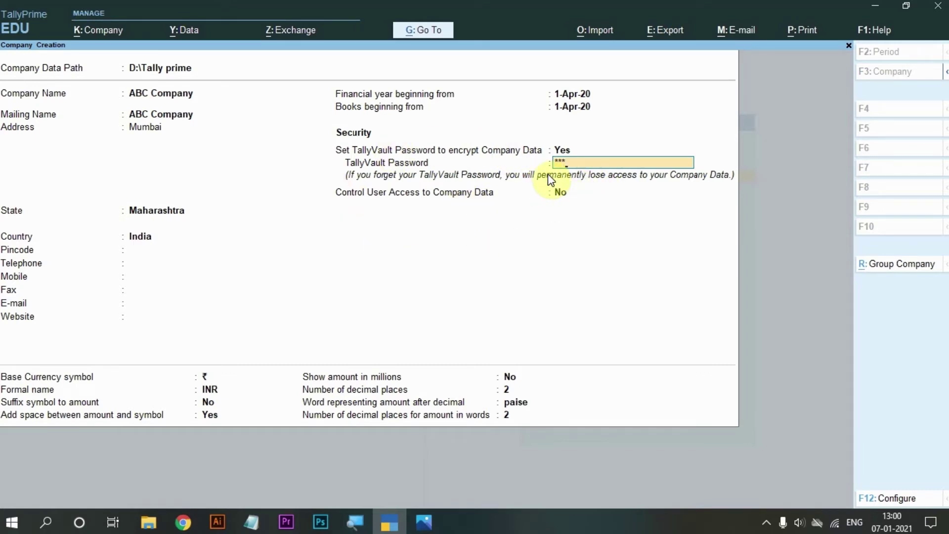
key(Return)
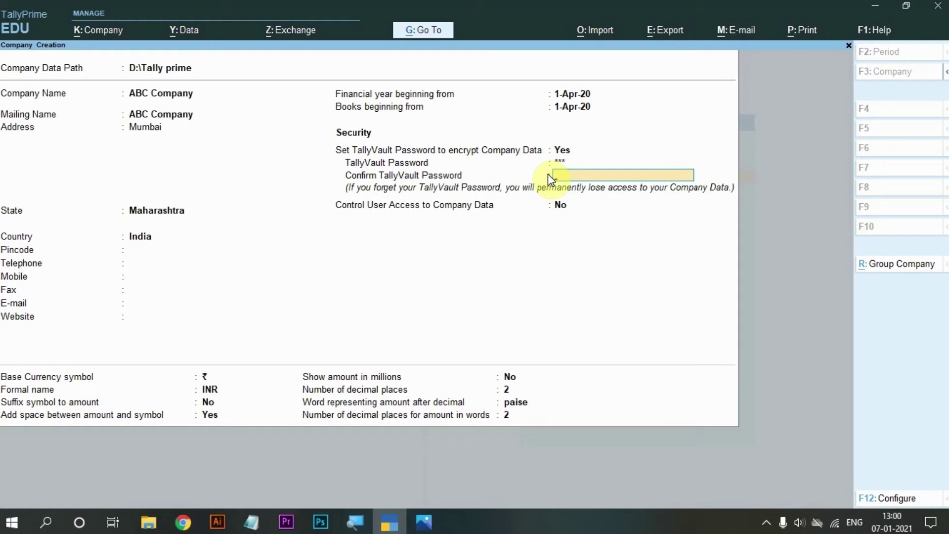
key(Return)
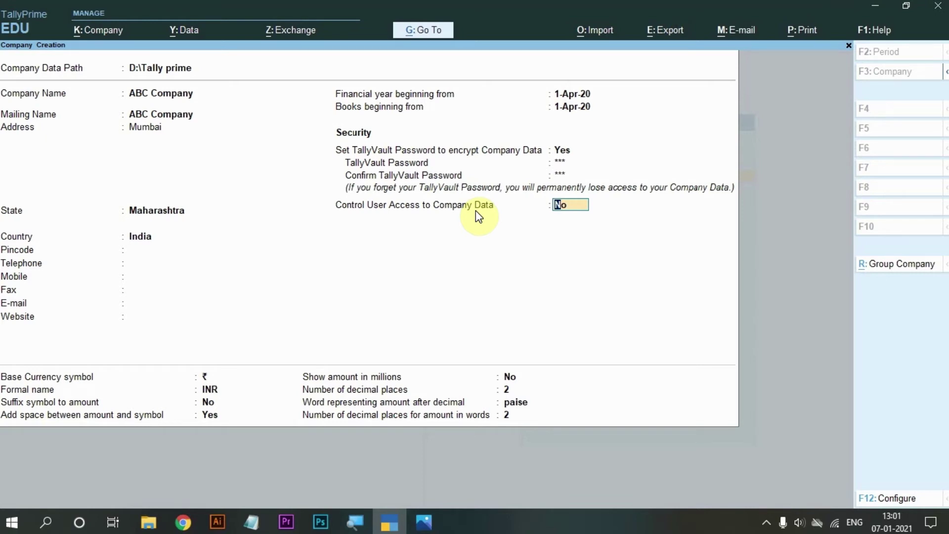
Leave user access control set to No and accept ₹ and INR as the base currency symbol and formal name.
key(Return)
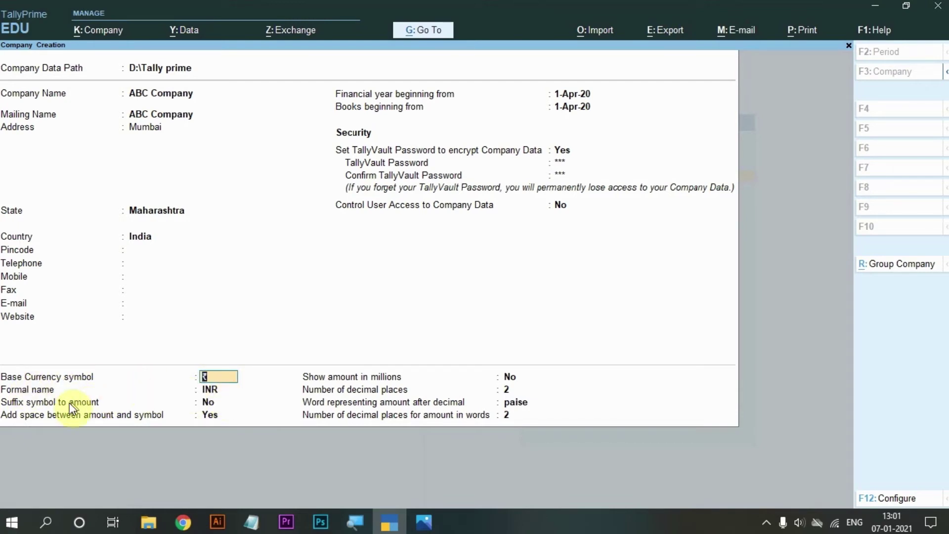
key(Return)
key(Return)
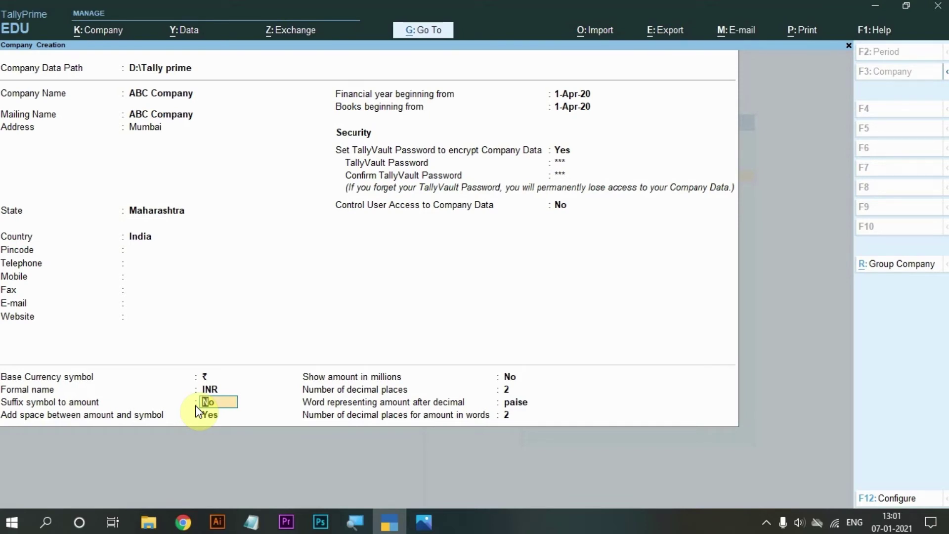
Review the base currency symbol, the suffix option and the spacing between amount and symbol.
key(Up)
key(Up)
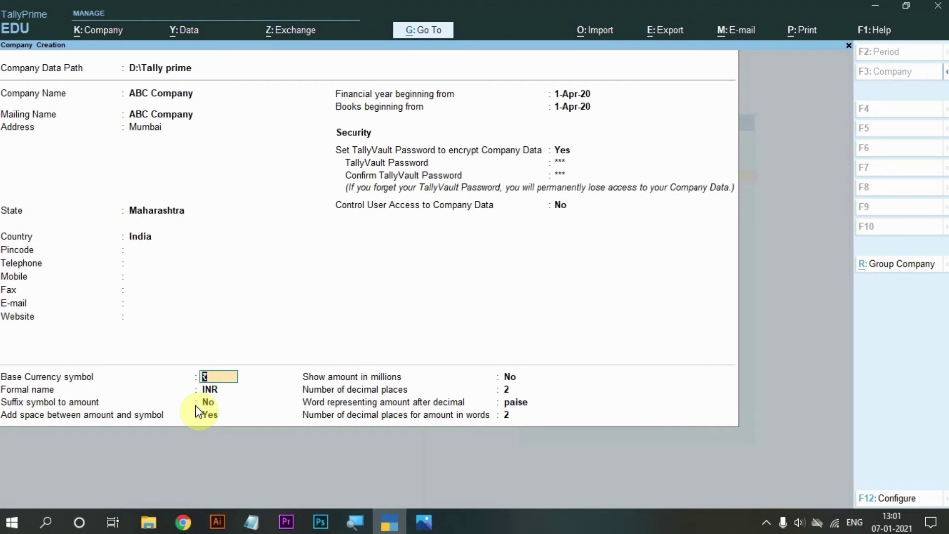
key(Down)
key(Down)
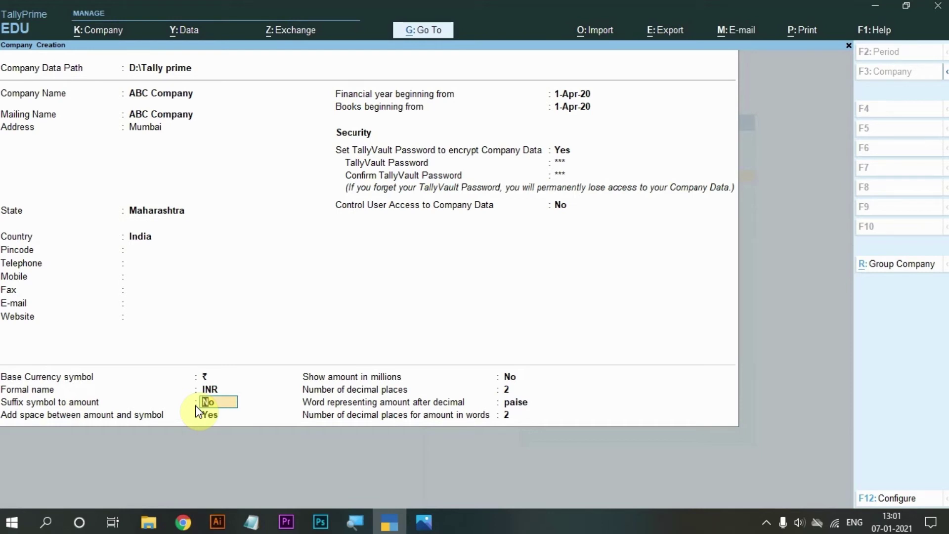
key(Up)
key(Up)
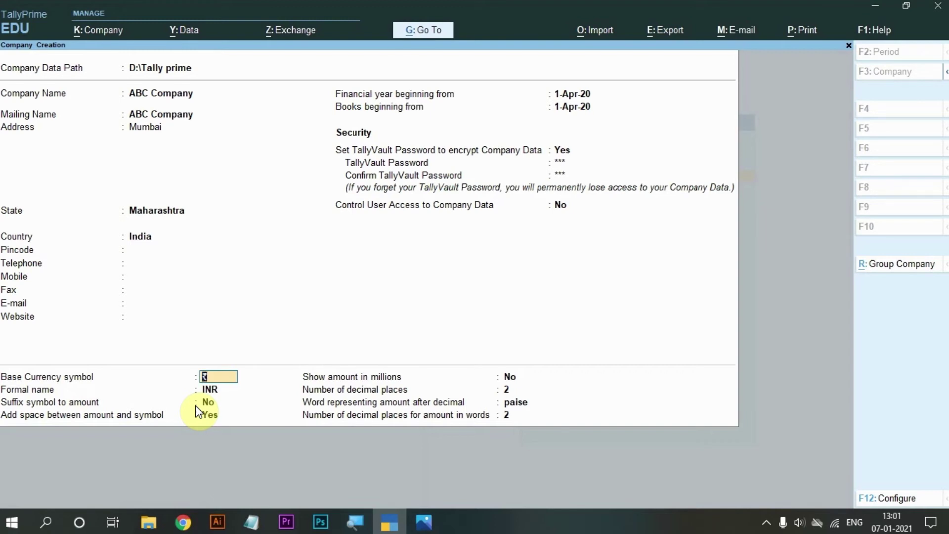
key(Down)
key(Down)
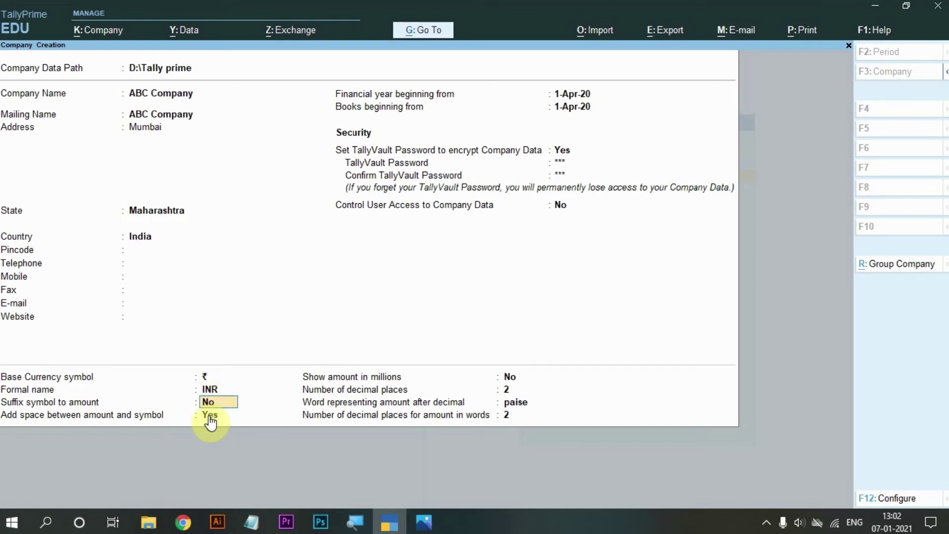
click(210, 418)
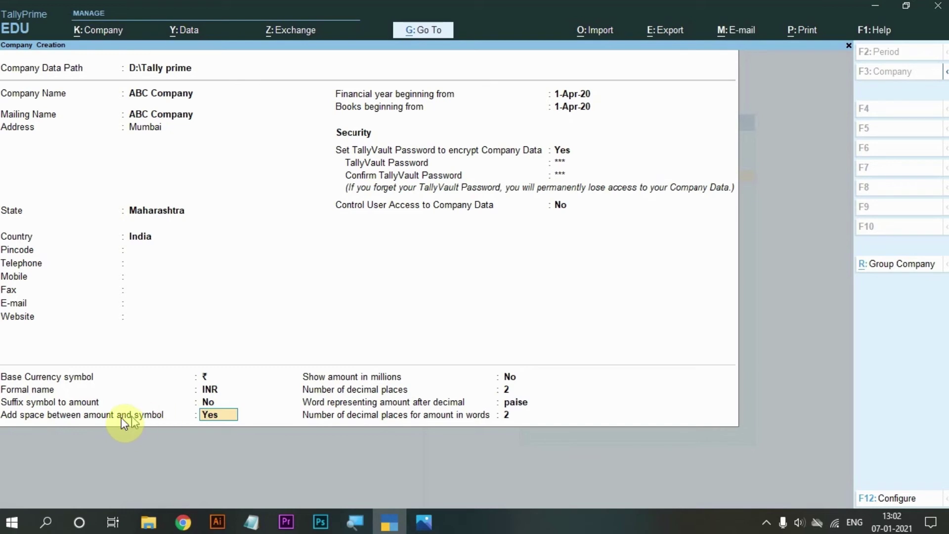
click(204, 375)
click(208, 413)
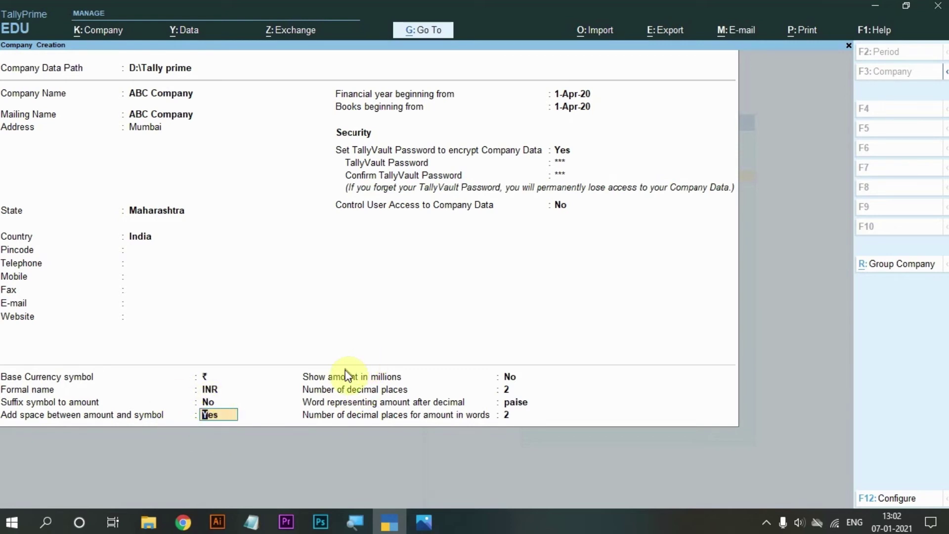
Keep the space between amount and symbol, show amounts in millions as No, 2 decimal places, and paise as the decimal word.
key(Return)
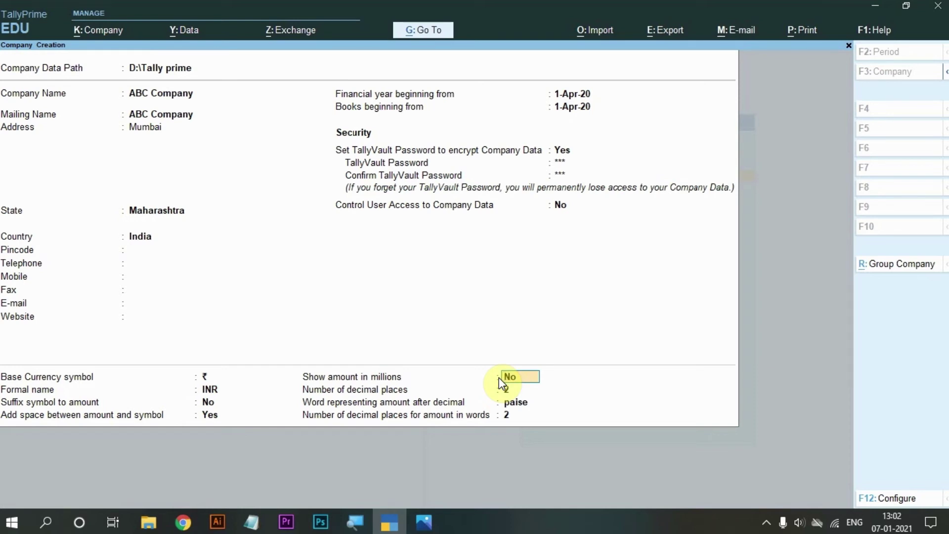
key(Return)
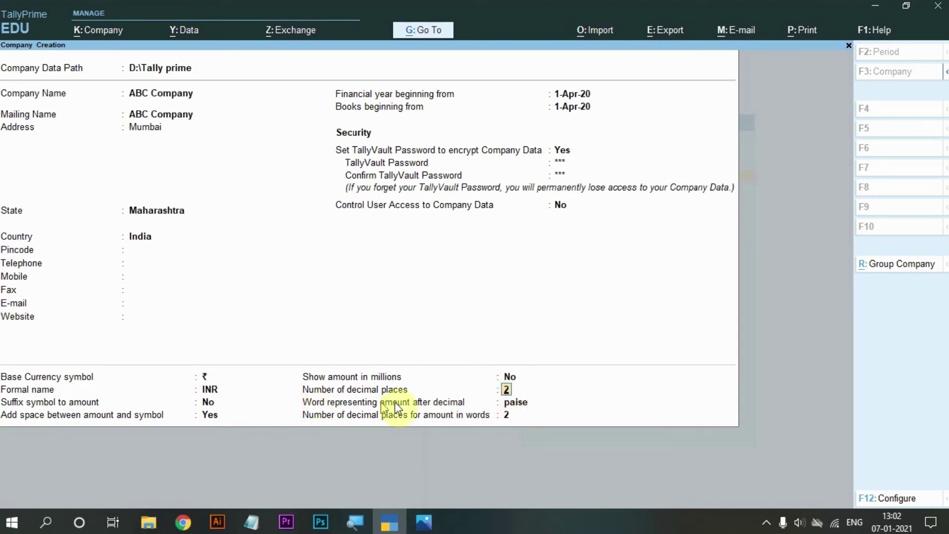
key(Return)
key(Return)
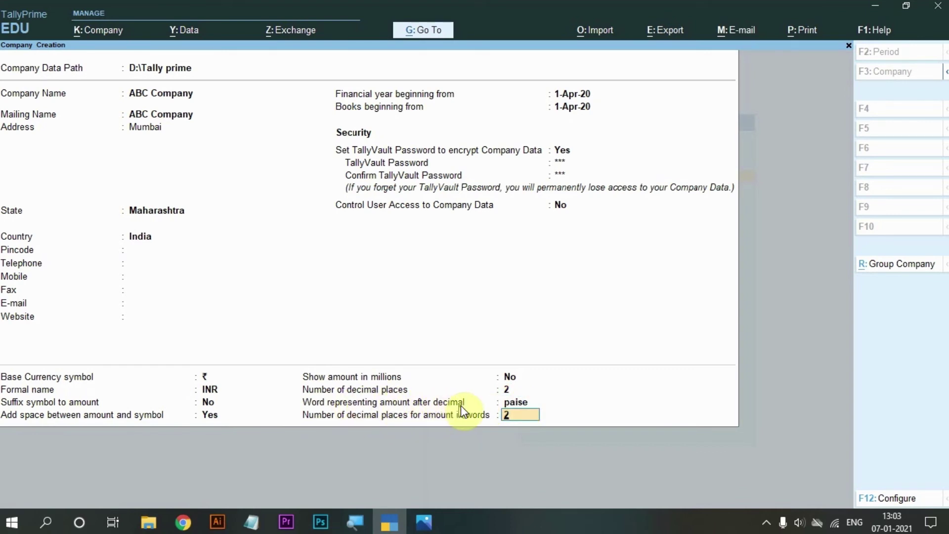
click(509, 402)
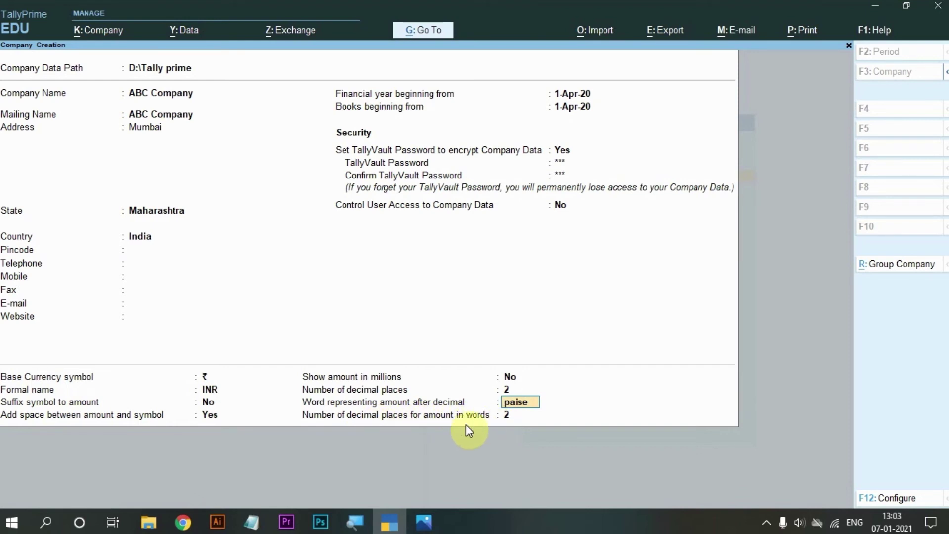
Save the new company with 2 decimal places for amounts in words, and enter the TallyVault password to open it.
key(Return)
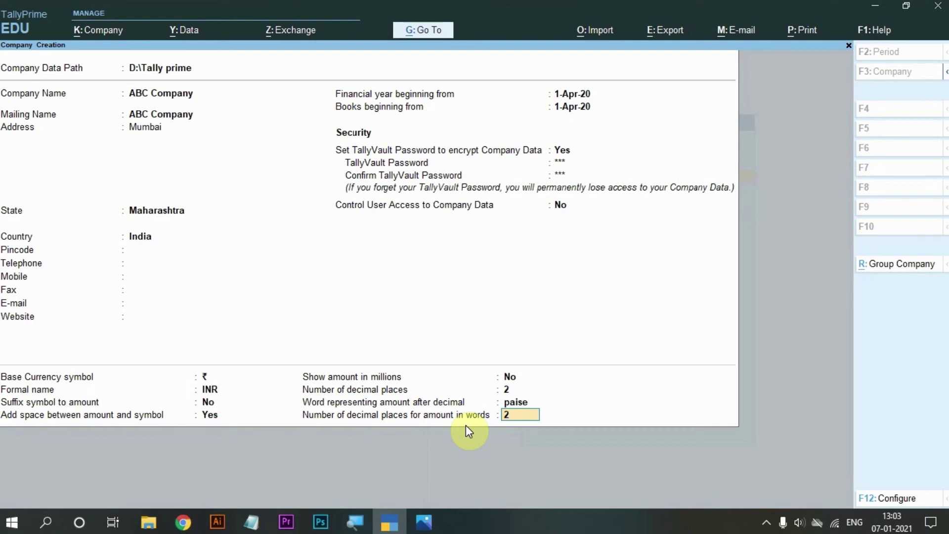
key(ctrl)
key(ctrl)
mouse_move(4, 359)
mouse_down()
mouse_move(25, 440)
mouse_move(736, 442)
mouse_up()
key(Return)
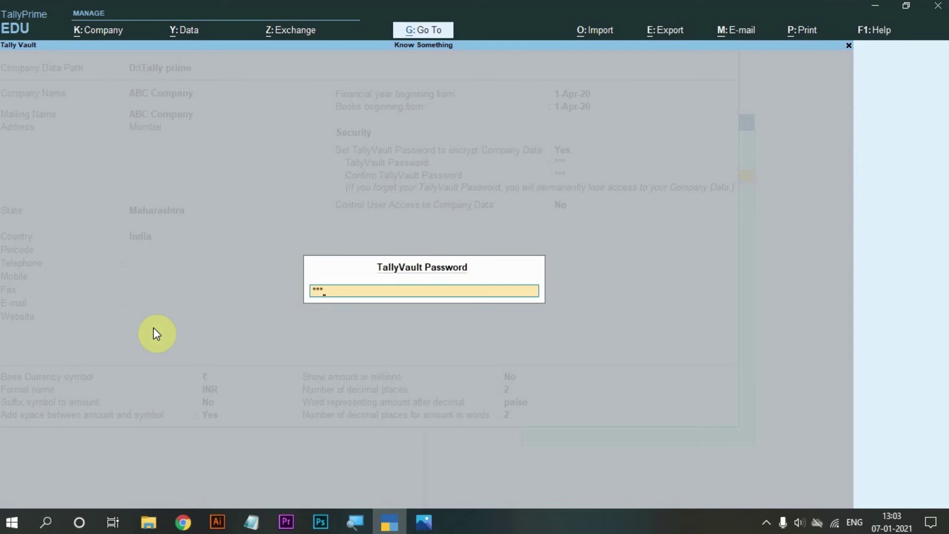
key(Return)
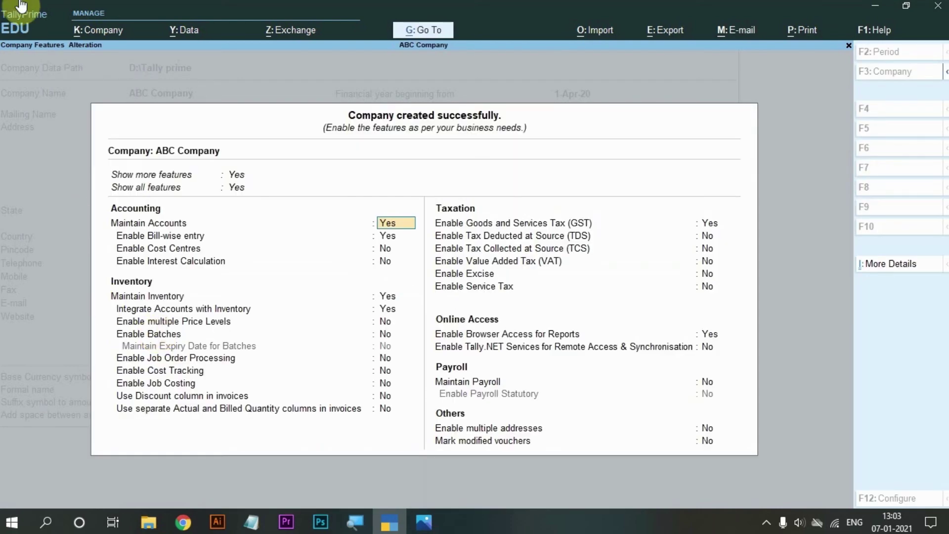
Accept the company features for ABC Company as preset, keeping accounts, bill-wise entry, inventory and GST enabled.
key(ctrl)
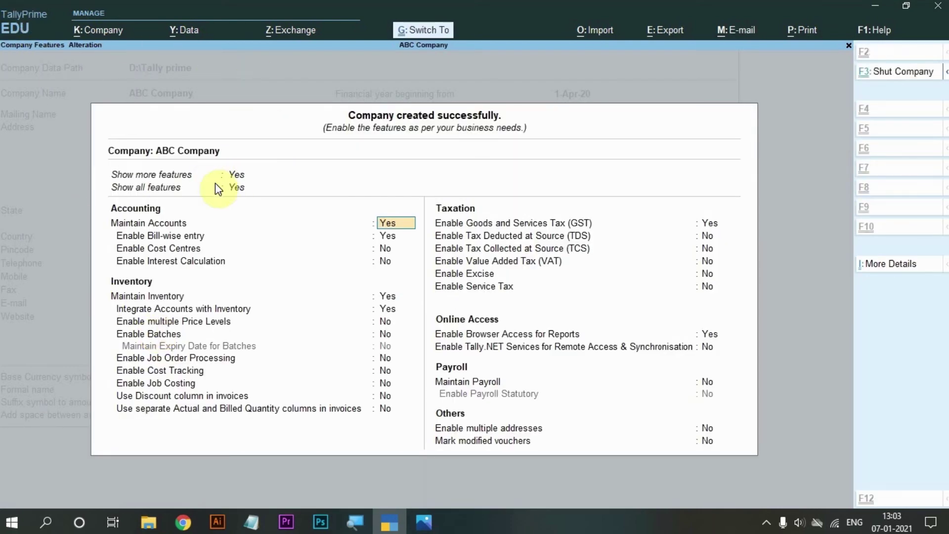
drag(91, 102, 131, 258)
drag(164, 296, 761, 456)
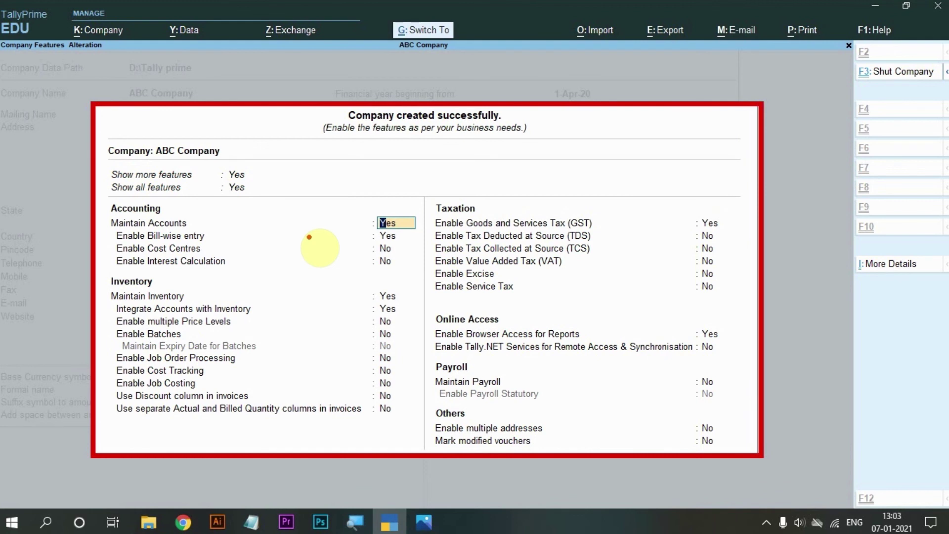
key(Escape)
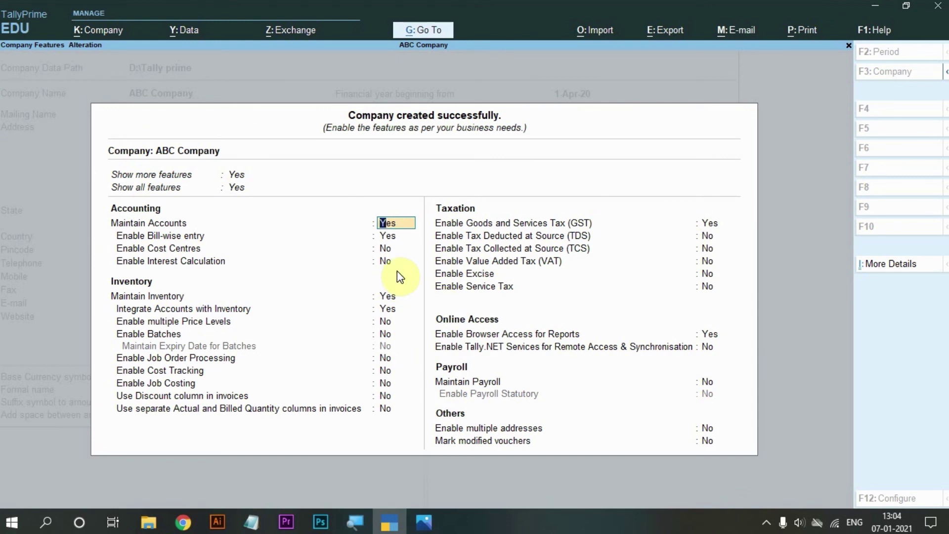
key(ctrl)
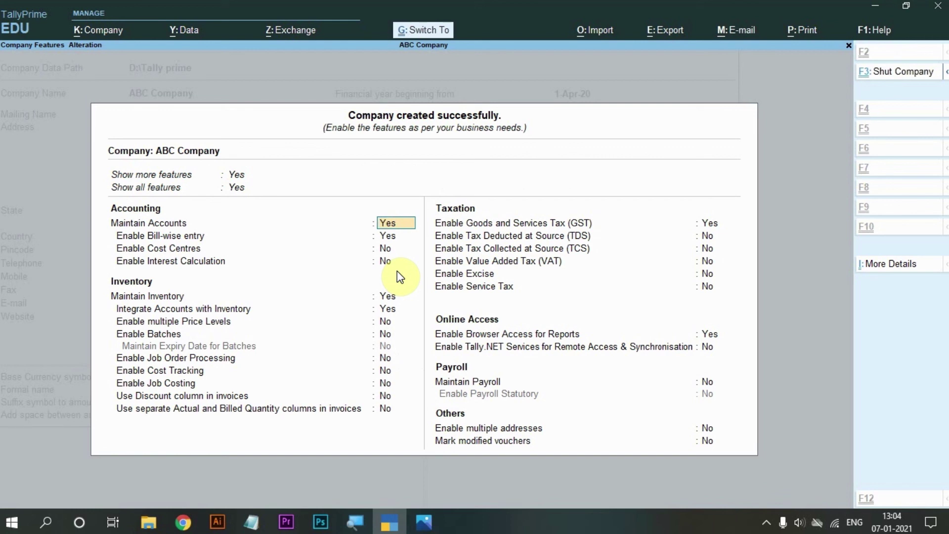
click(387, 266)
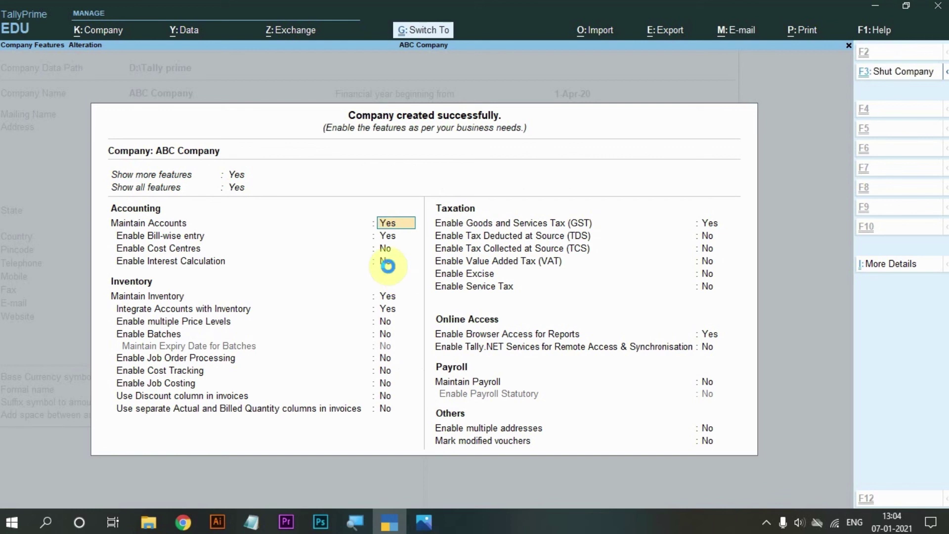
key(ctrl+a)
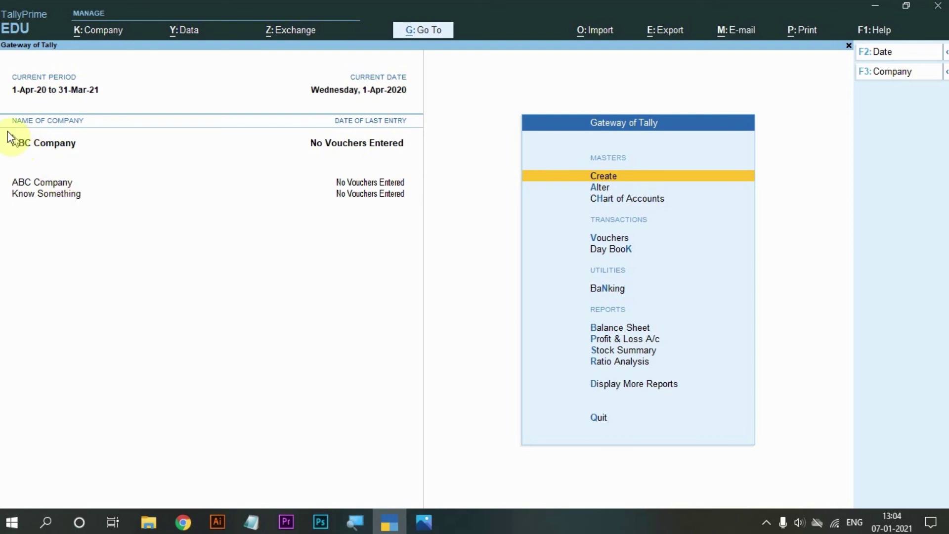
key(ctrl)
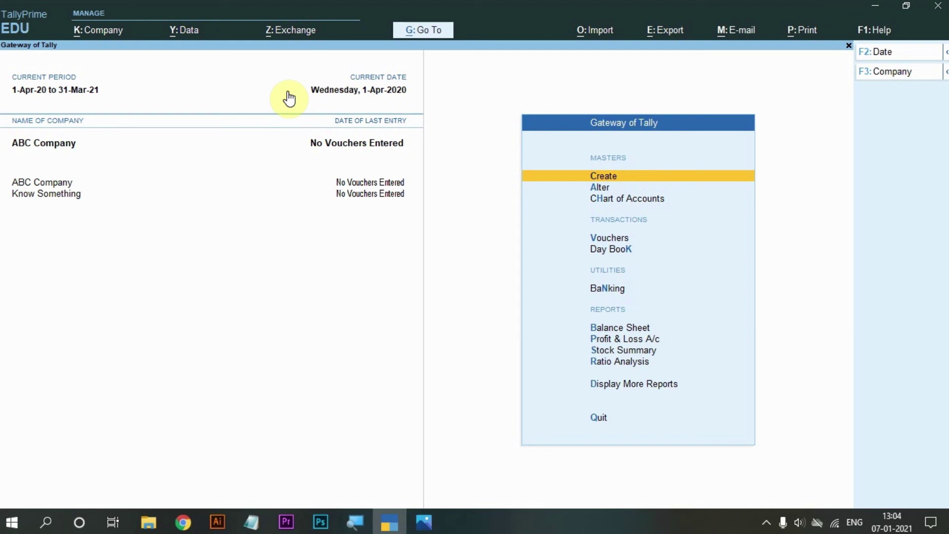
key(alt)
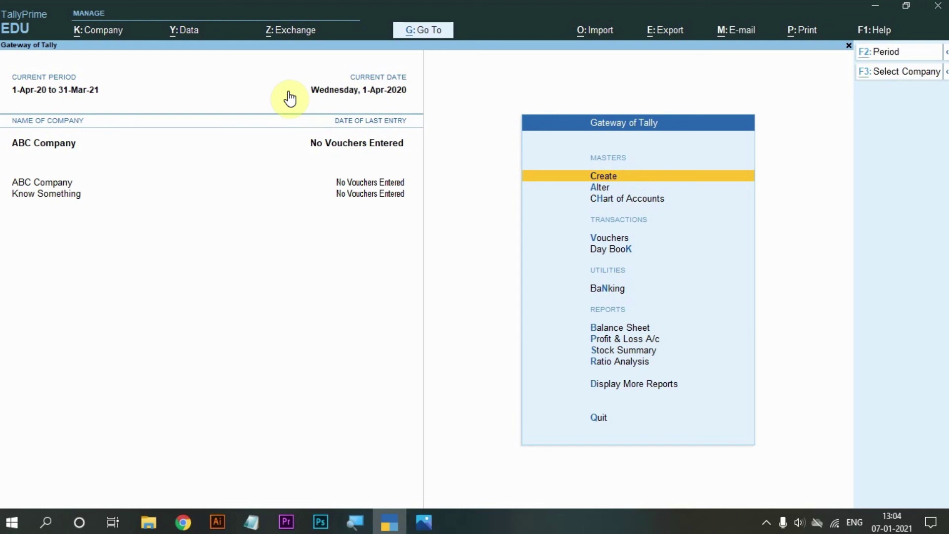
click(288, 92)
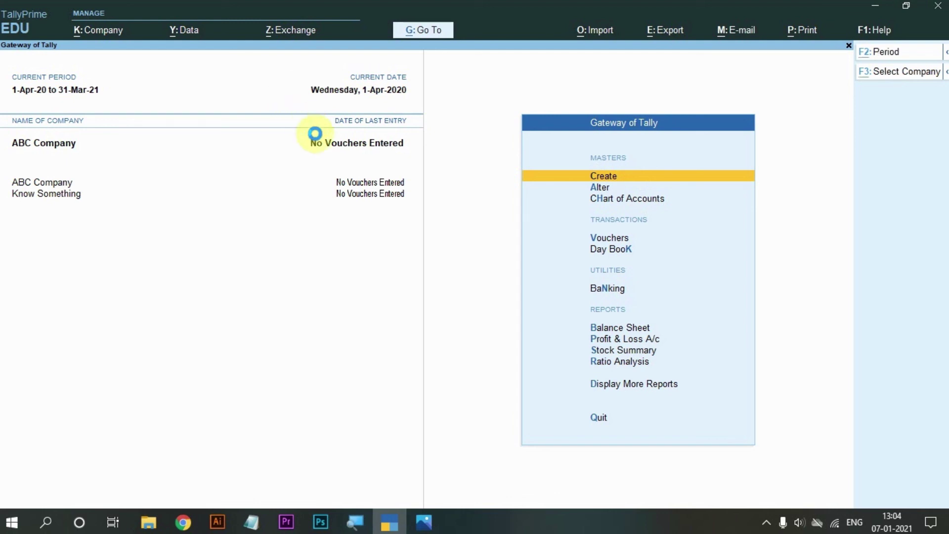